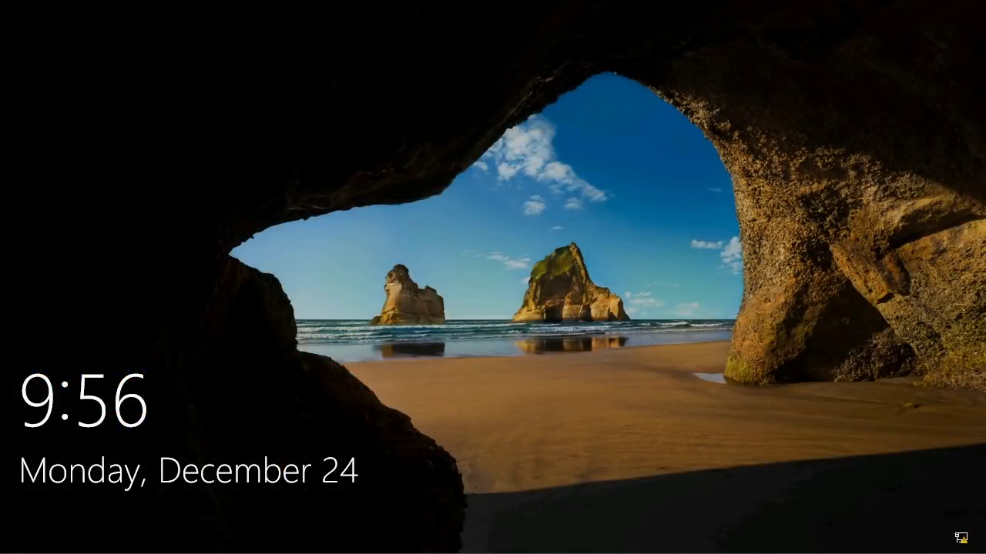
# Dismiss the lock screen and sign in with the account password.
pyautogui.press('space')
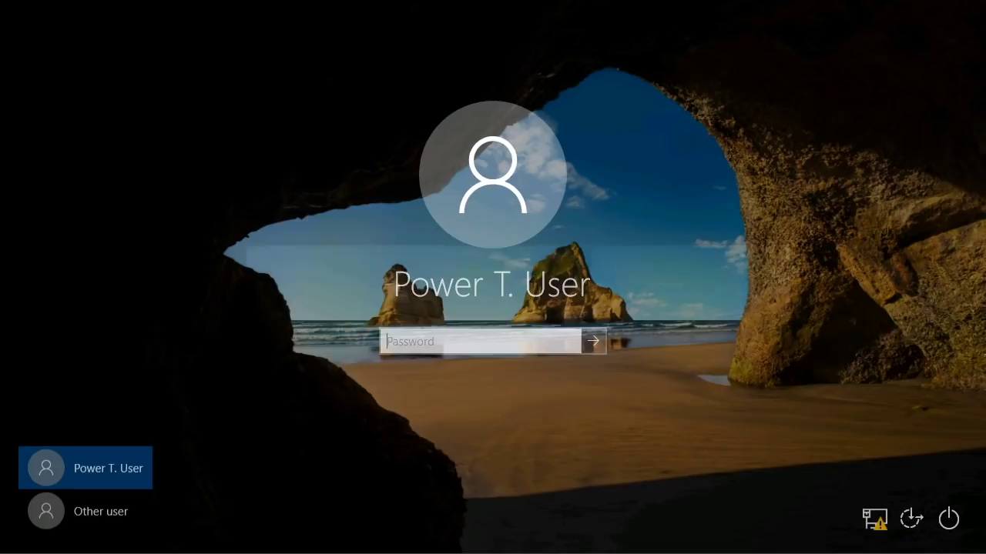
pyautogui.write('********')
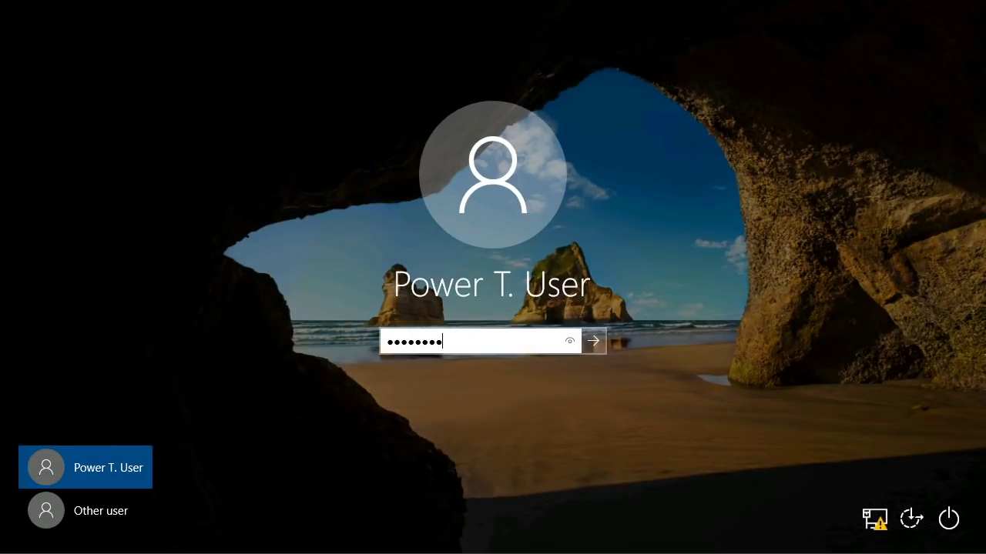
pyautogui.click(594, 344)
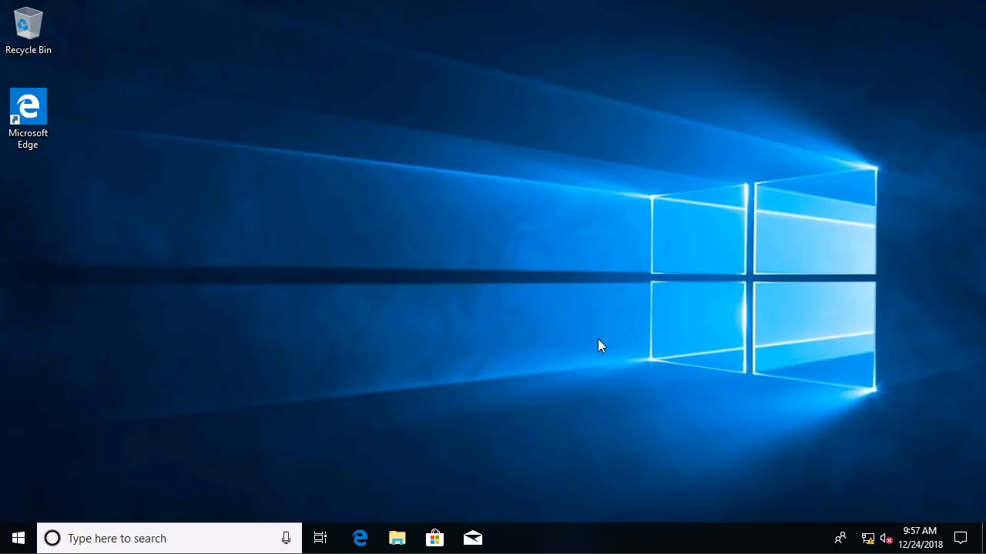
# Open Settings maximized and go to System > Storage, showing This PC (C:).
pyautogui.click(13, 543)
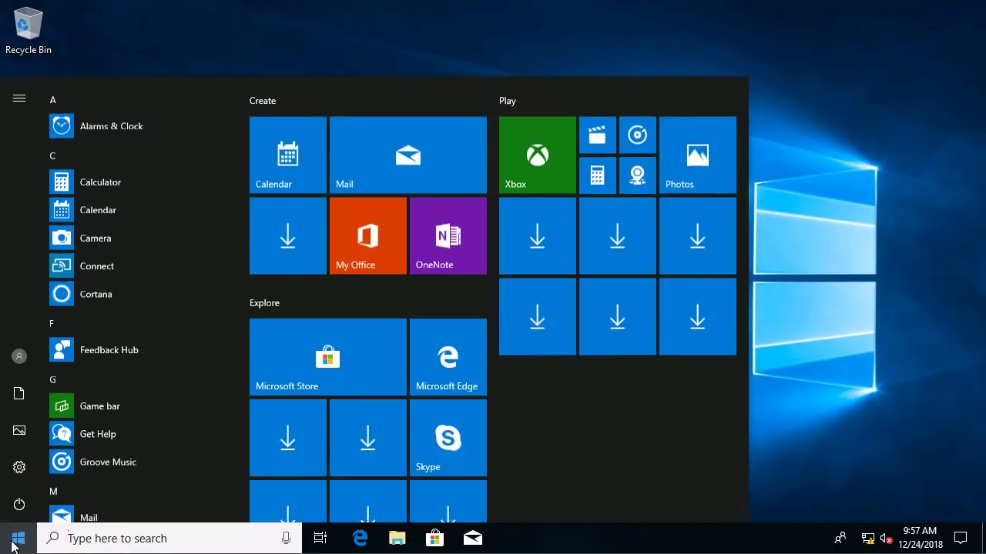
pyautogui.click(22, 471)
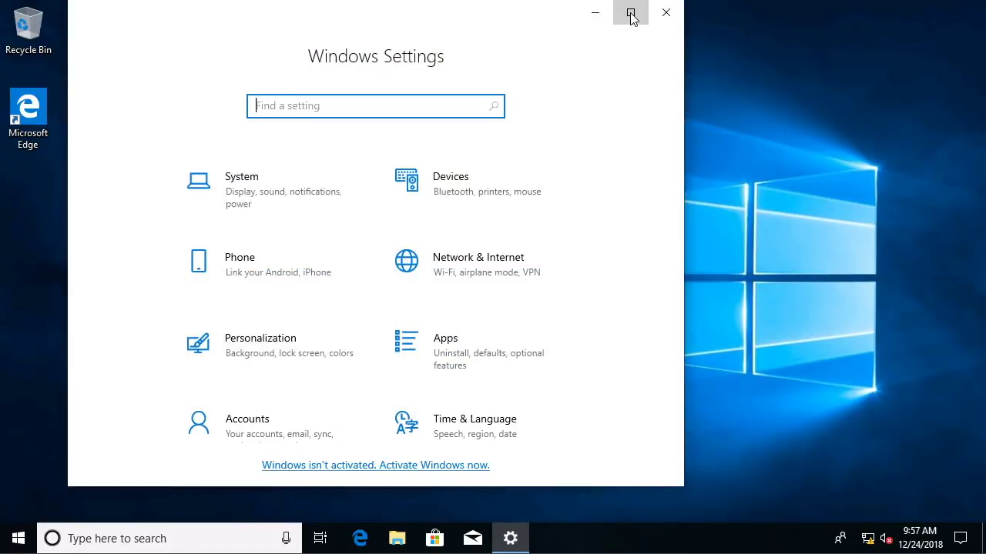
pyautogui.click(630, 13)
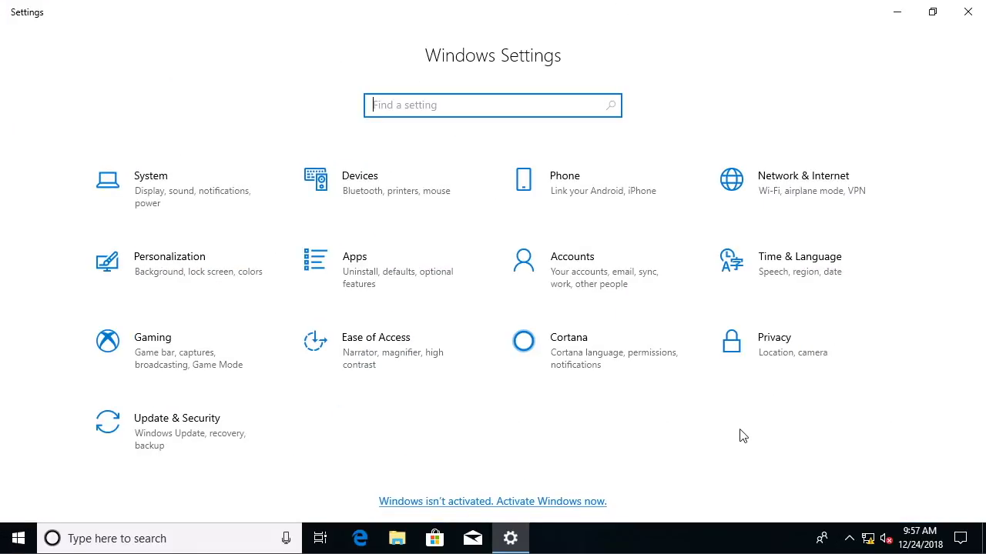
pyautogui.click(183, 195)
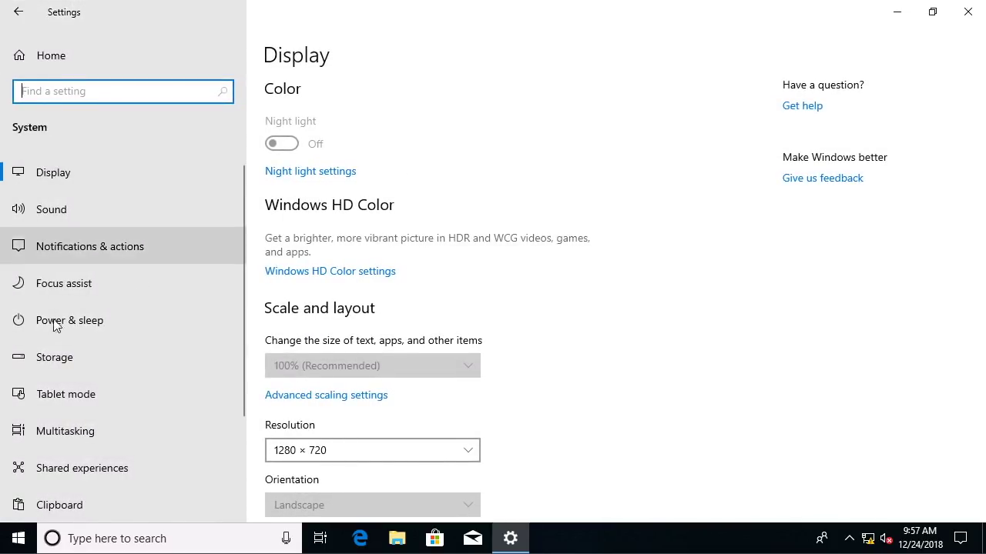
pyautogui.click(44, 360)
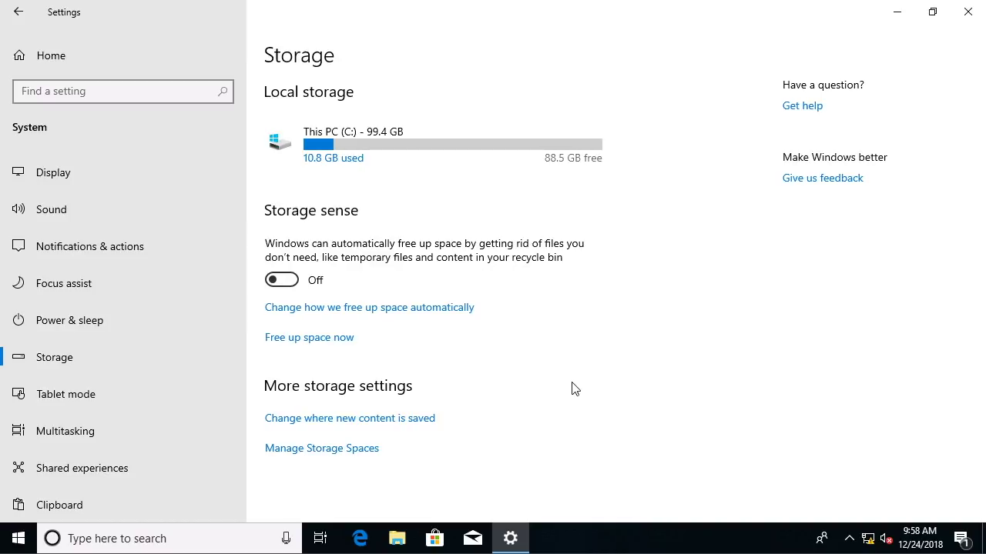
# Review the 'Change where new content is saved' page, where every location is This PC (C:).
pyautogui.click(413, 419)
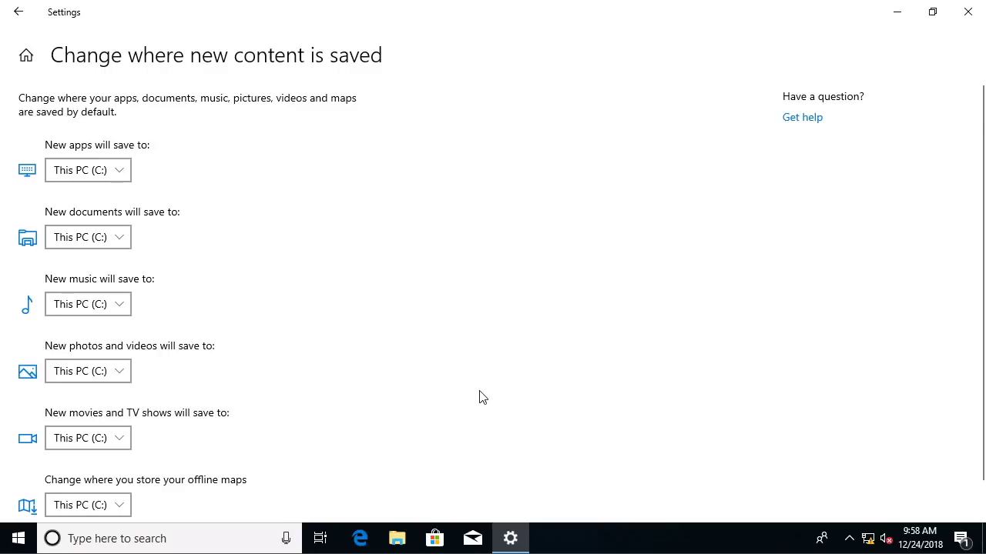
pyautogui.scroll(-1, 479, 396)
pyautogui.scroll(1, 473, 402)
# Go back to Storage and open Manage Storage Spaces in Control Panel.
pyautogui.click(21, 13)
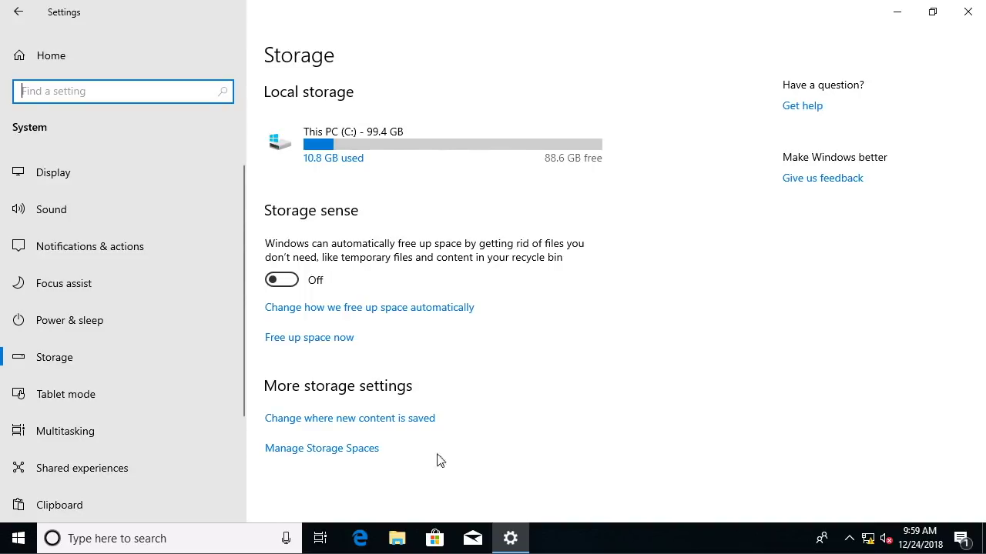
pyautogui.click(357, 451)
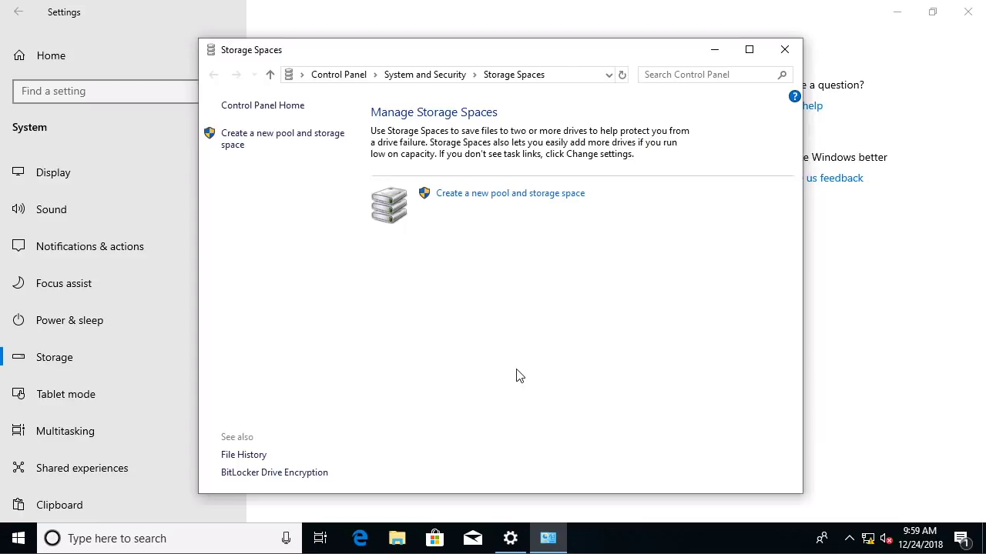
# Start a new pool and storage space, approving the User Account Control prompt.
pyautogui.click(500, 193)
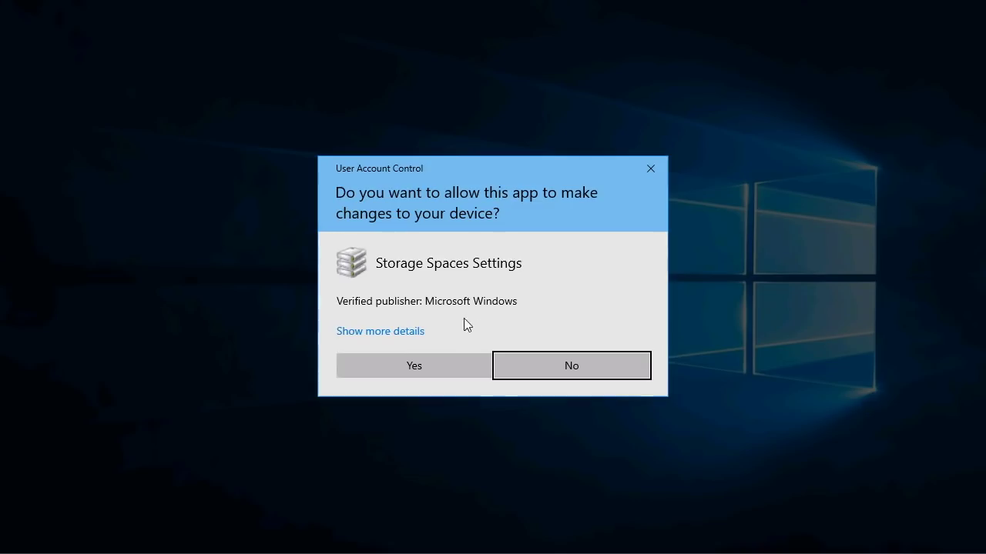
pyautogui.click(448, 366)
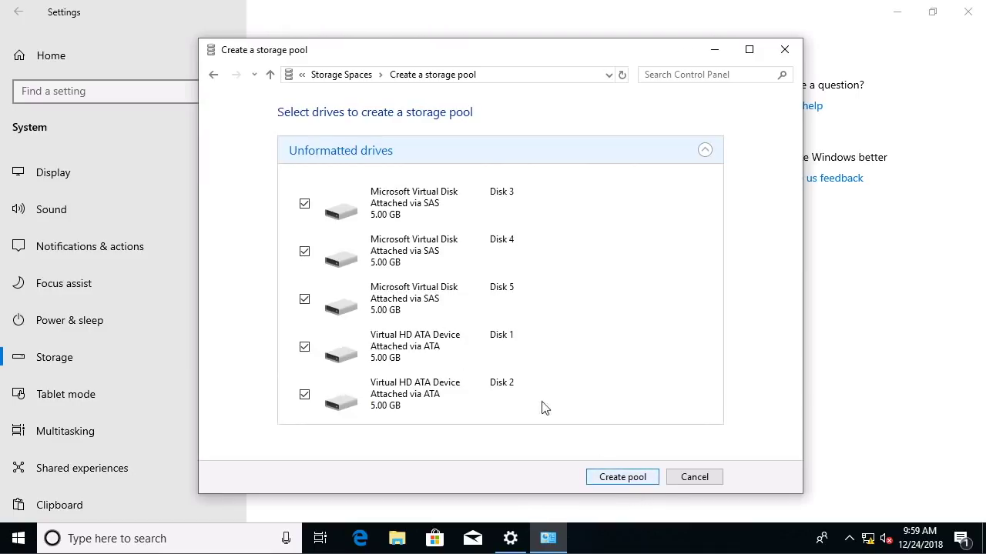
# Pool the five checked drives and name the space 'MyStorageSpace' with drive letter Z:.
pyautogui.click(647, 482)
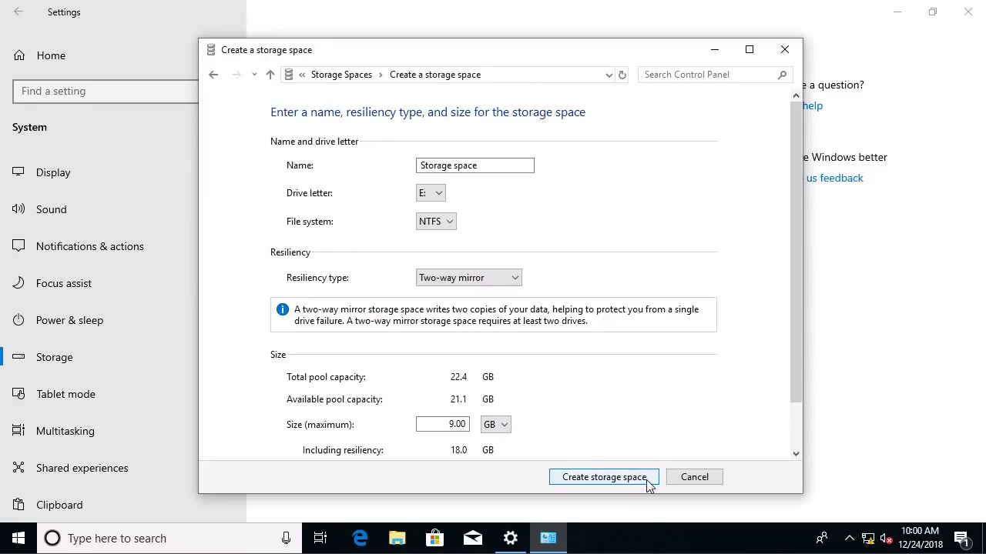
pyautogui.click(489, 169)
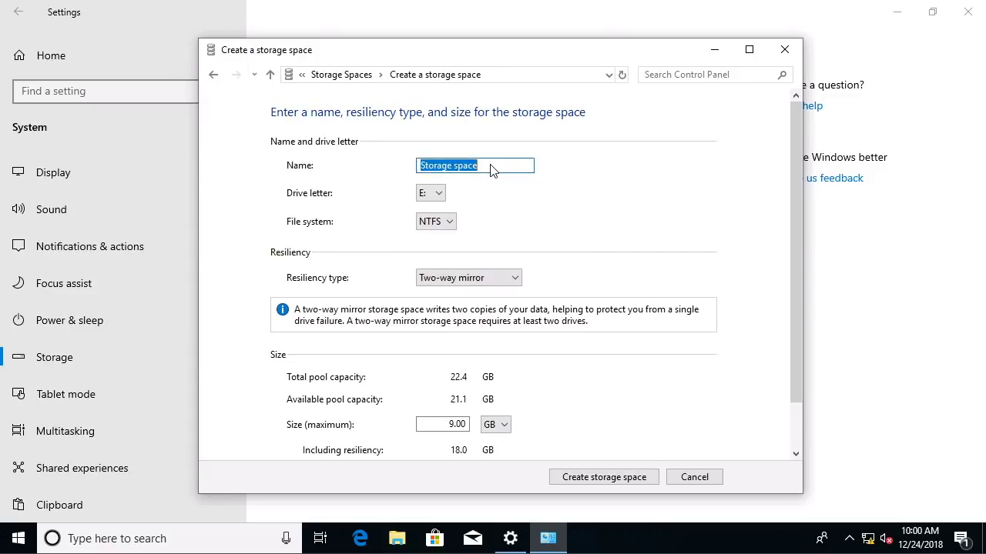
pyautogui.write('MyStora')
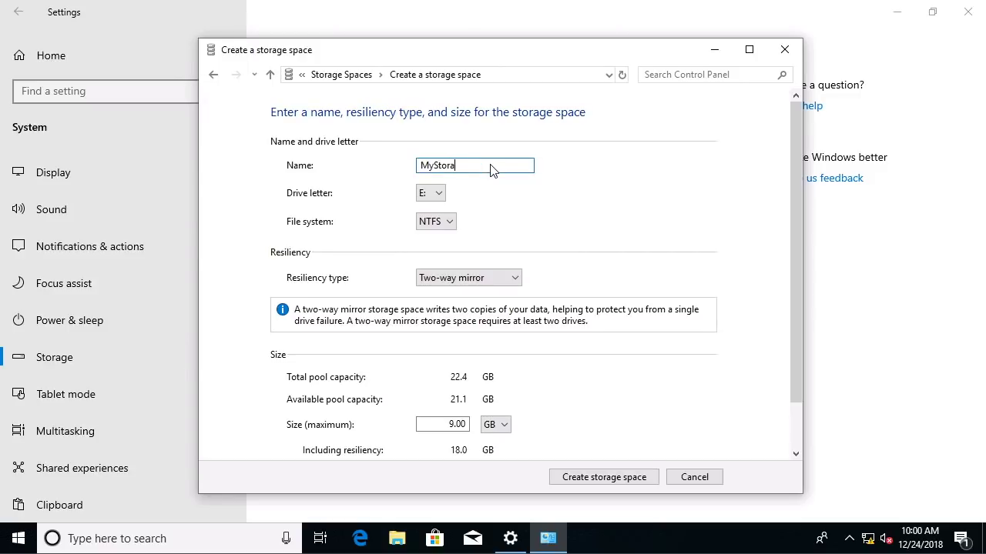
pyautogui.write('geSpace')
pyautogui.click(438, 196)
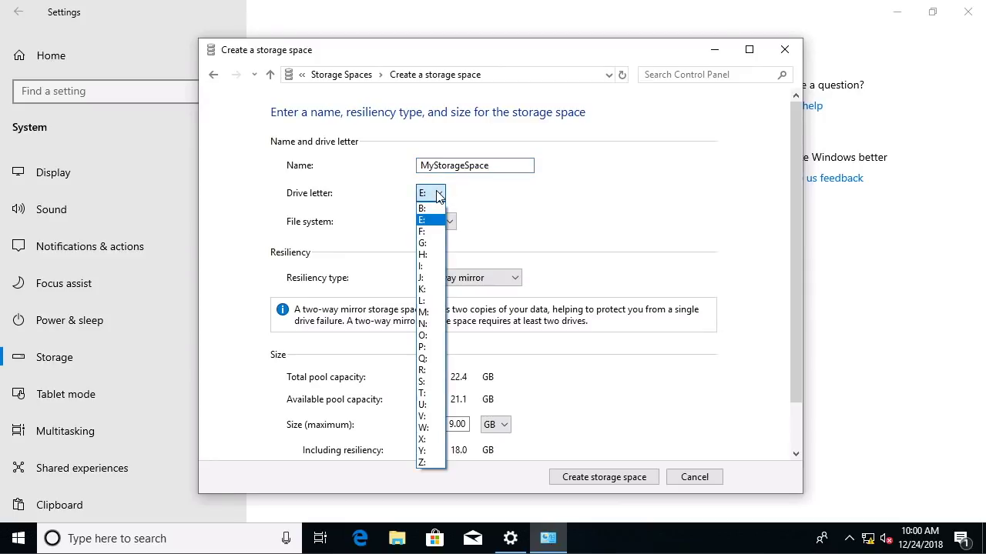
pyautogui.click(426, 462)
# Set the file system to REFS and the resiliency type to two-way mirror.
pyautogui.click(450, 225)
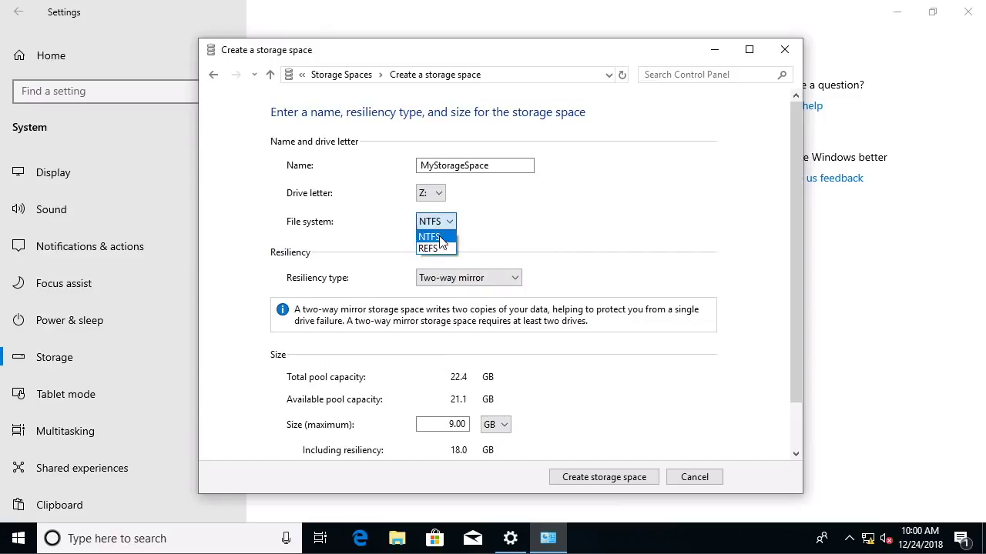
pyautogui.click(442, 238)
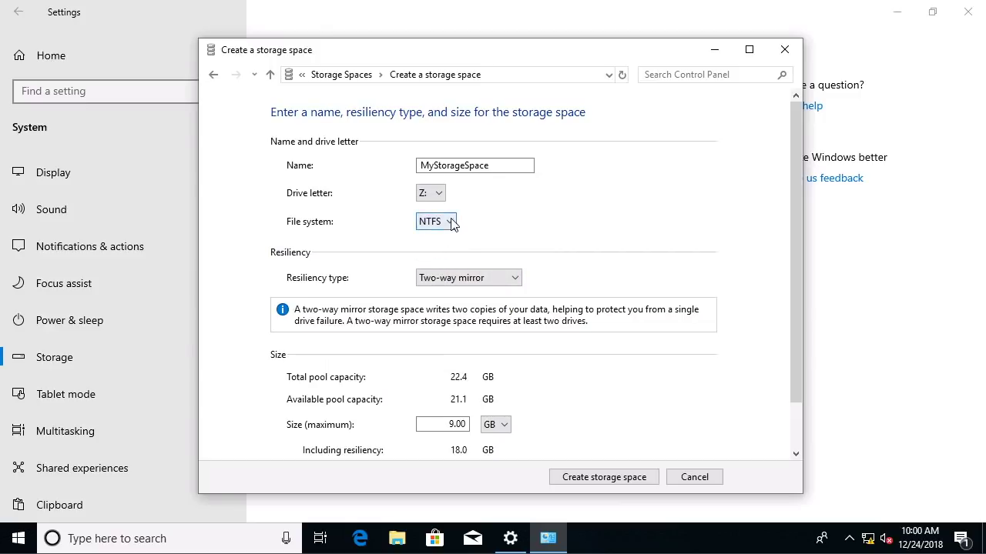
pyautogui.click(450, 222)
pyautogui.click(435, 248)
pyautogui.click(496, 285)
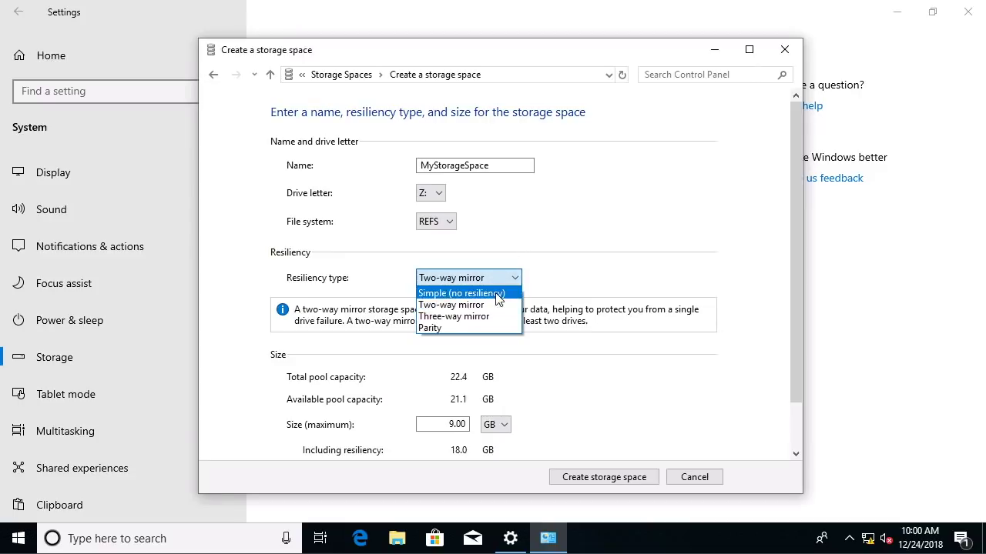
pyautogui.click(495, 293)
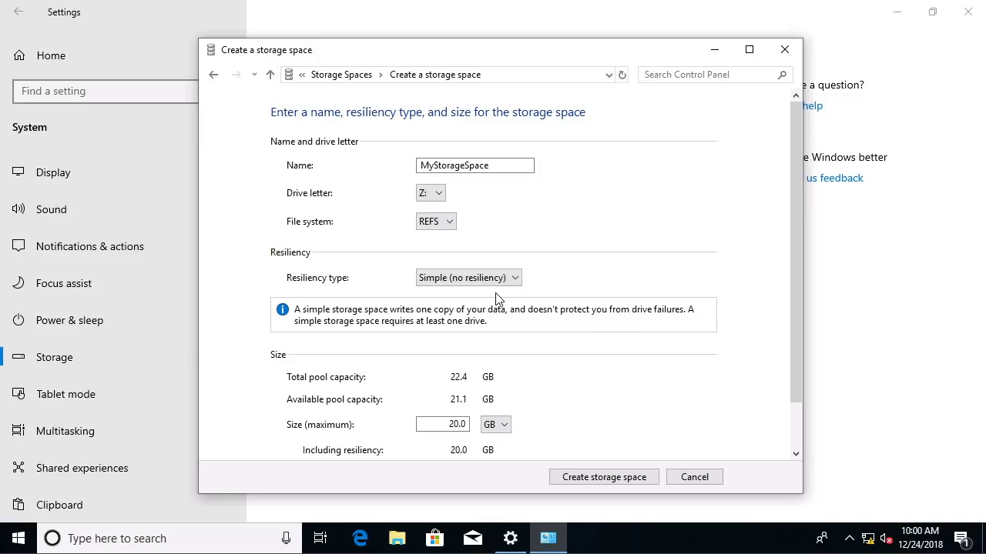
pyautogui.click(497, 281)
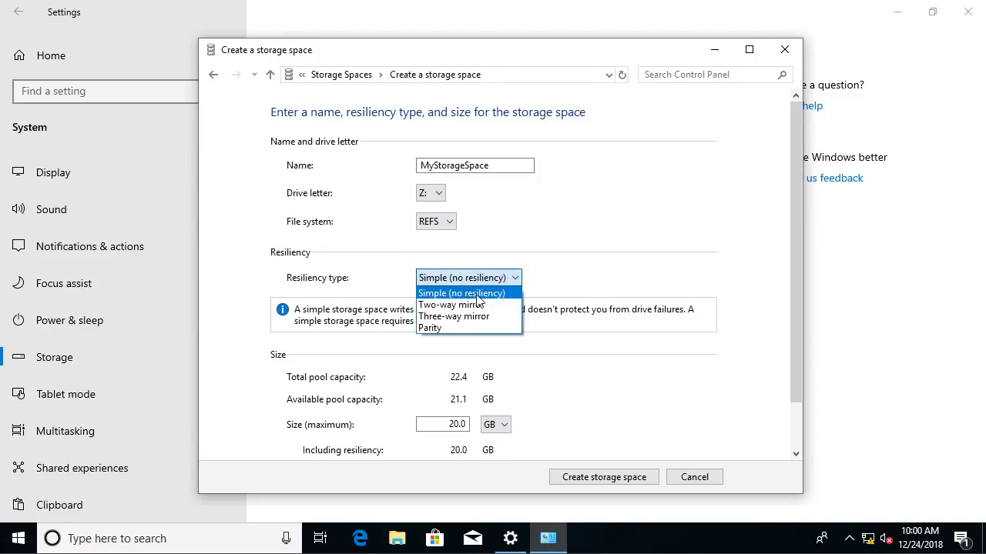
pyautogui.click(474, 306)
pyautogui.click(480, 282)
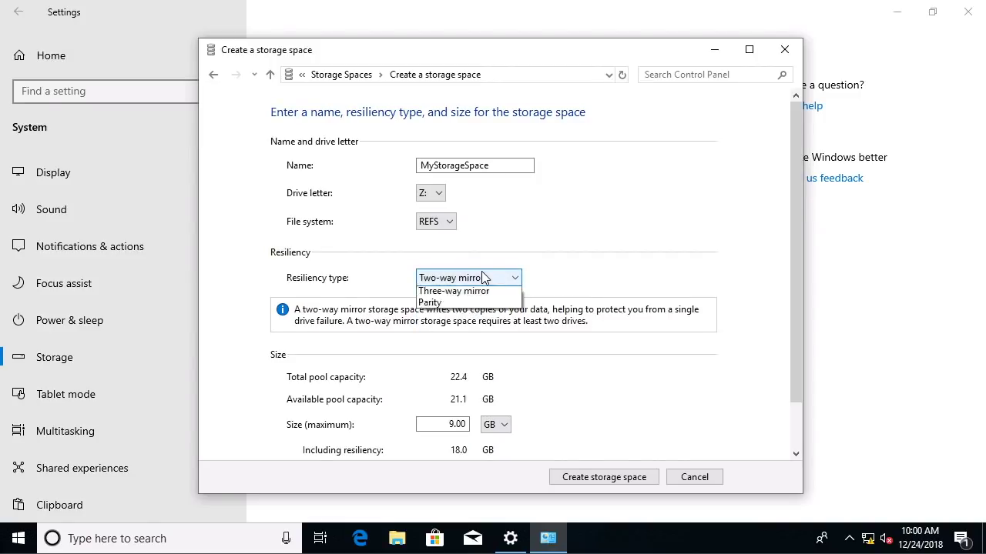
# Set the maximum size to 1 TB, giving 2.00 TB including resiliency.
pyautogui.click(452, 328)
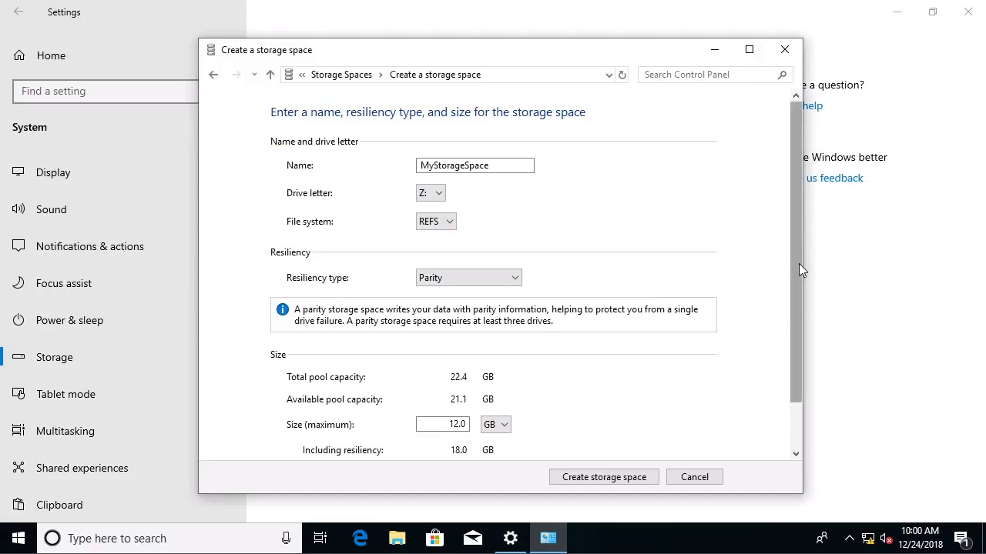
pyautogui.scroll(-2, 798, 270)
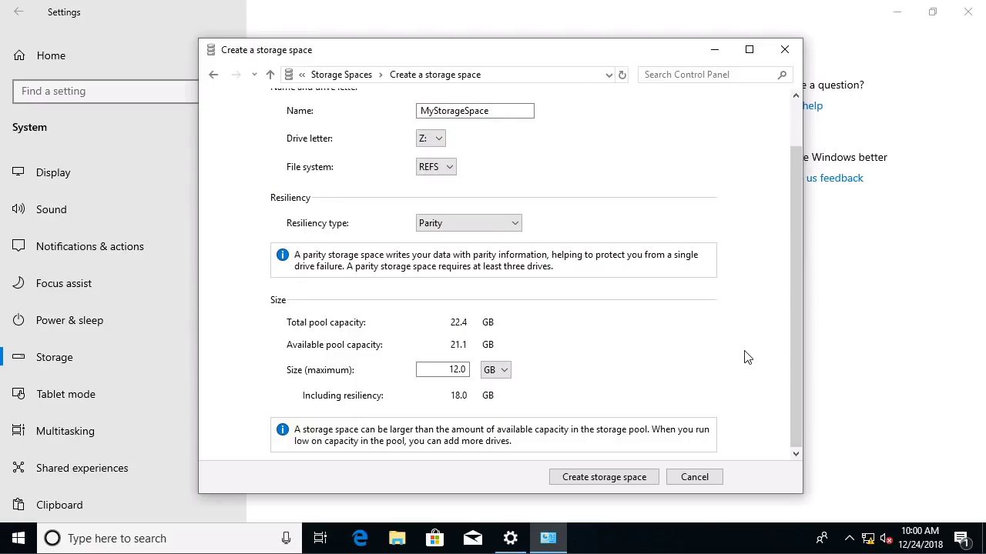
pyautogui.click(497, 371)
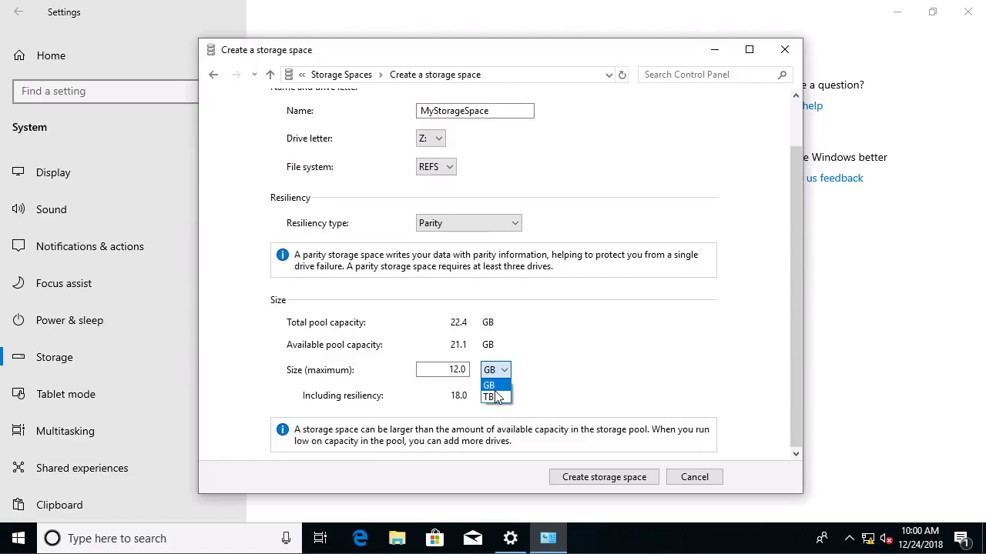
pyautogui.click(493, 397)
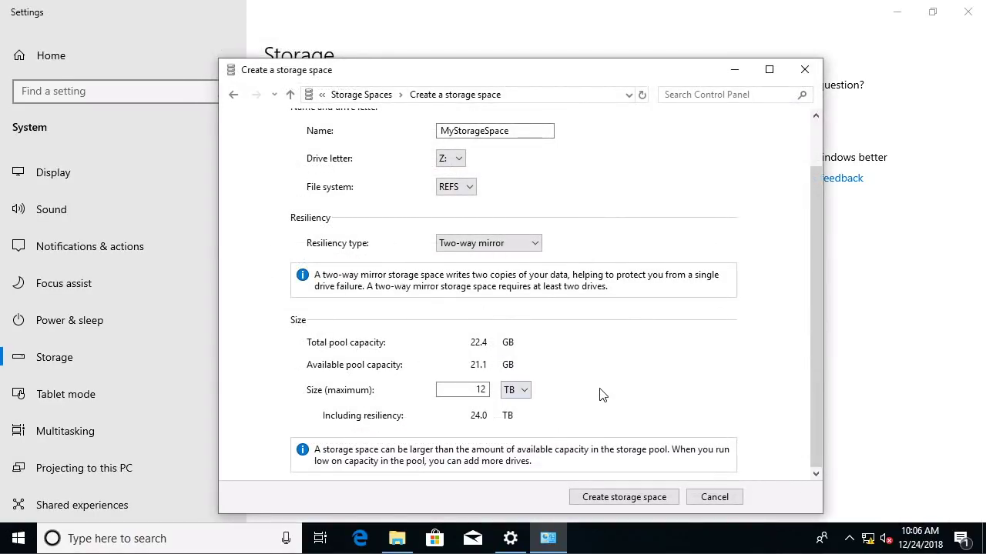
pyautogui.doubleClick(482, 390)
pyautogui.write('1')
# Create the 1.00 TB two-way mirror MyStorageSpace (Z:) and close Storage Spaces.
pyautogui.click(608, 499)
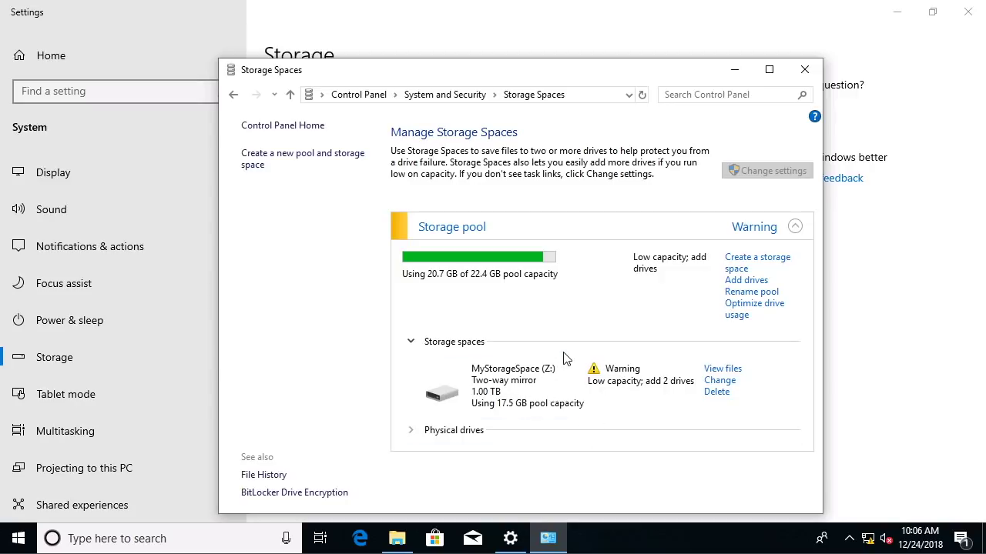
pyautogui.click(804, 70)
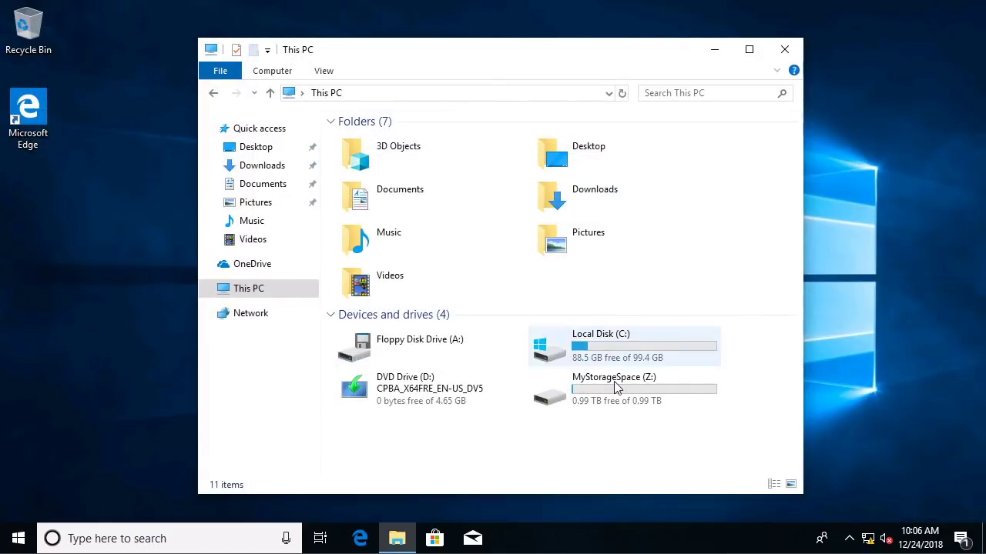
# Check the empty MyStorageSpace (Z:) drive, then view the empty Documents folder.
pyautogui.doubleClick(614, 385)
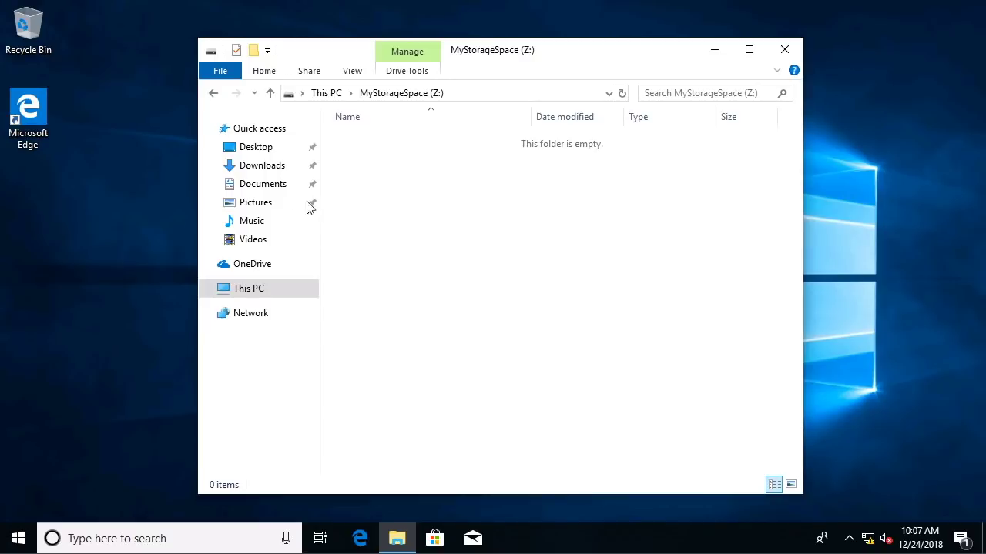
pyautogui.click(275, 189)
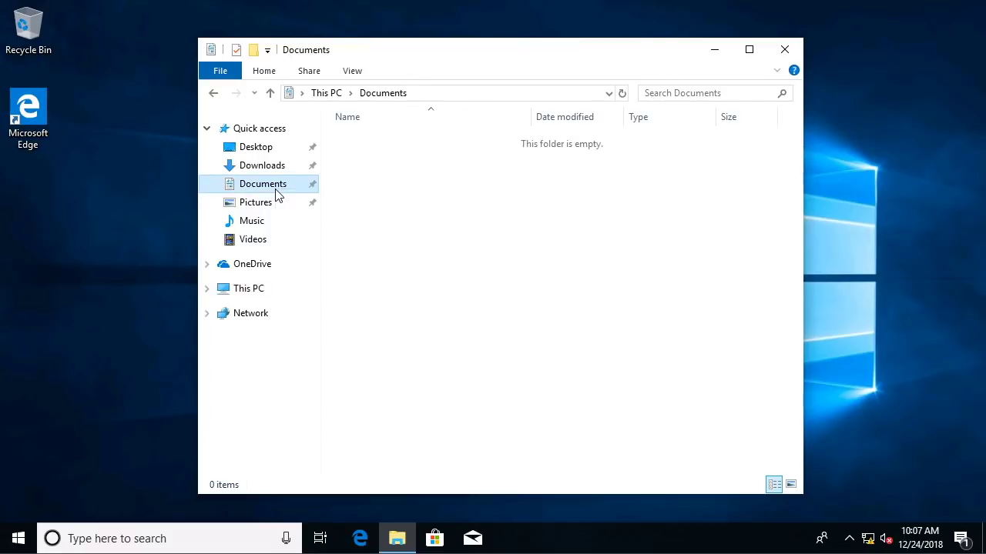
# In Documents properties, choose MyStorageSpace (Z:) as the new folder location.
pyautogui.rightClick(275, 190)
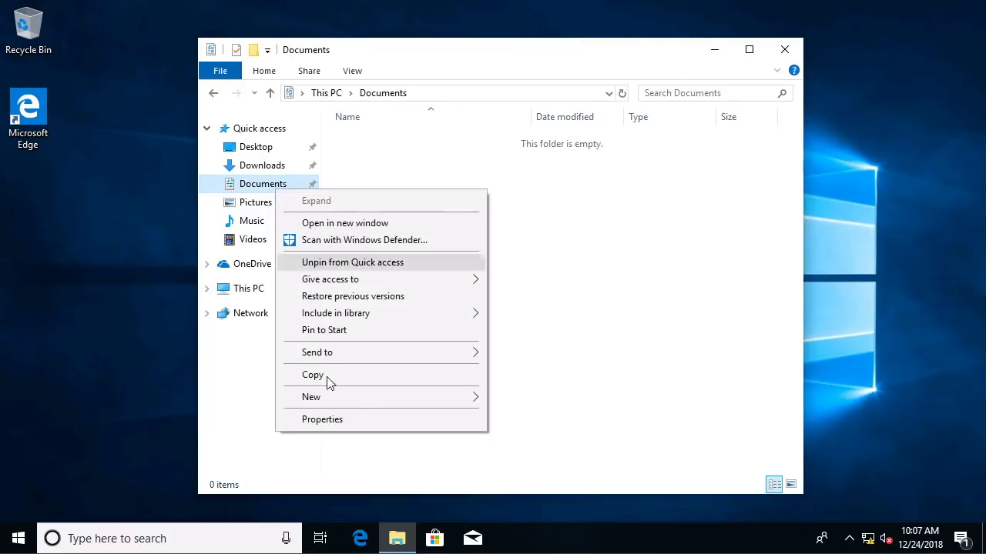
pyautogui.click(350, 421)
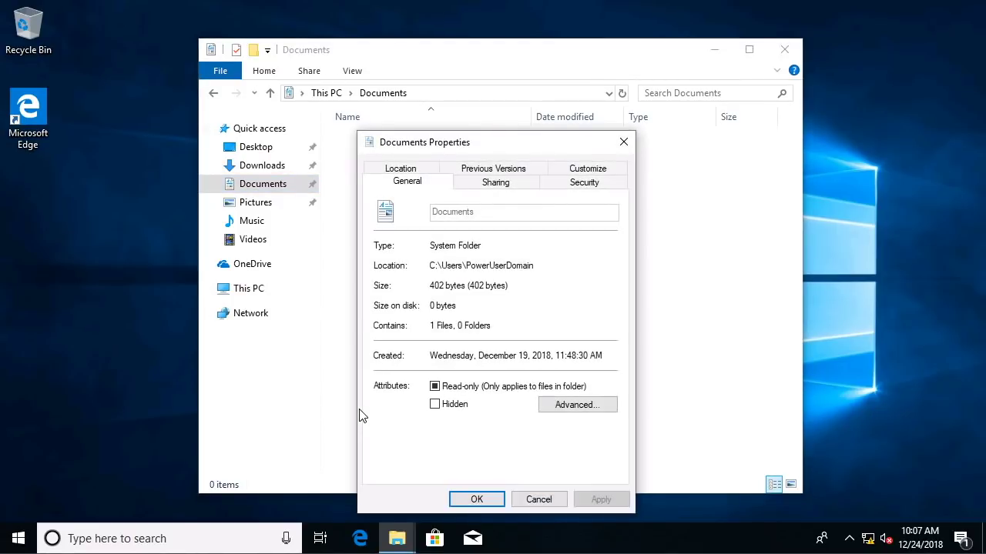
pyautogui.click(412, 172)
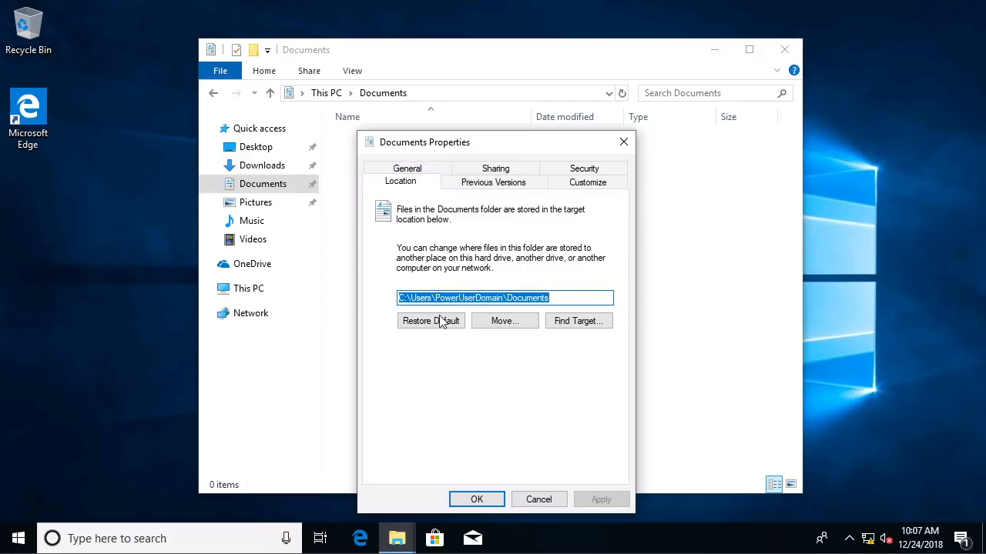
pyautogui.click(527, 323)
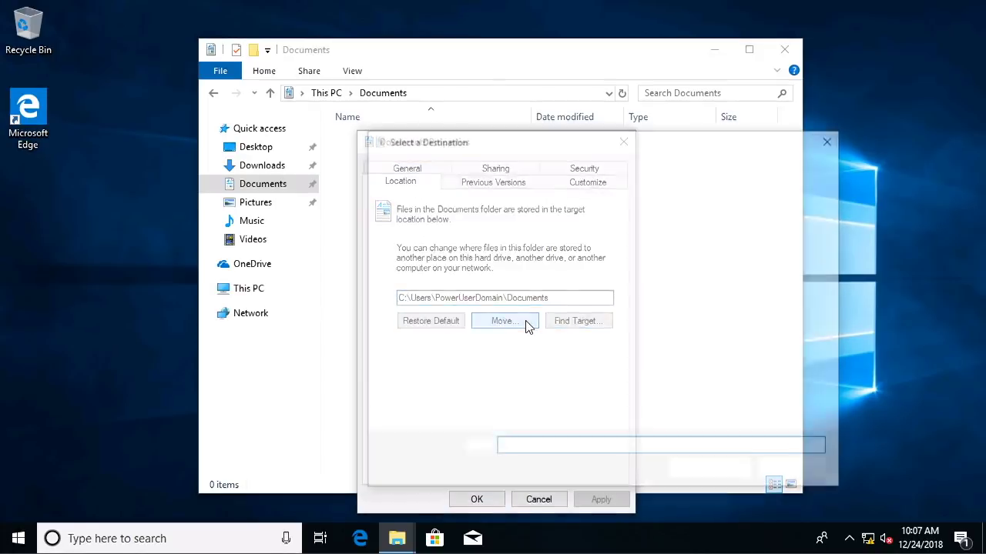
pyautogui.click(426, 385)
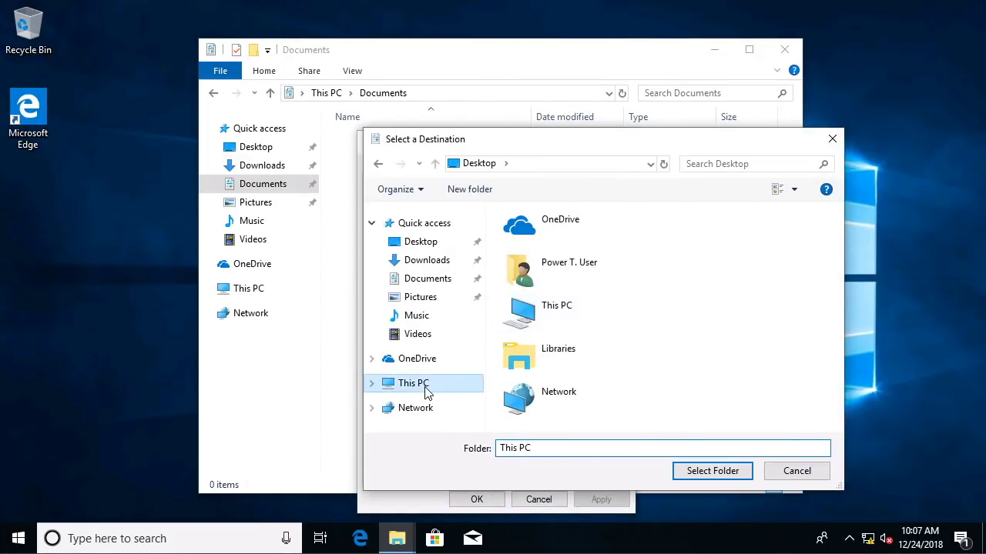
pyautogui.scroll(-3, 635, 387)
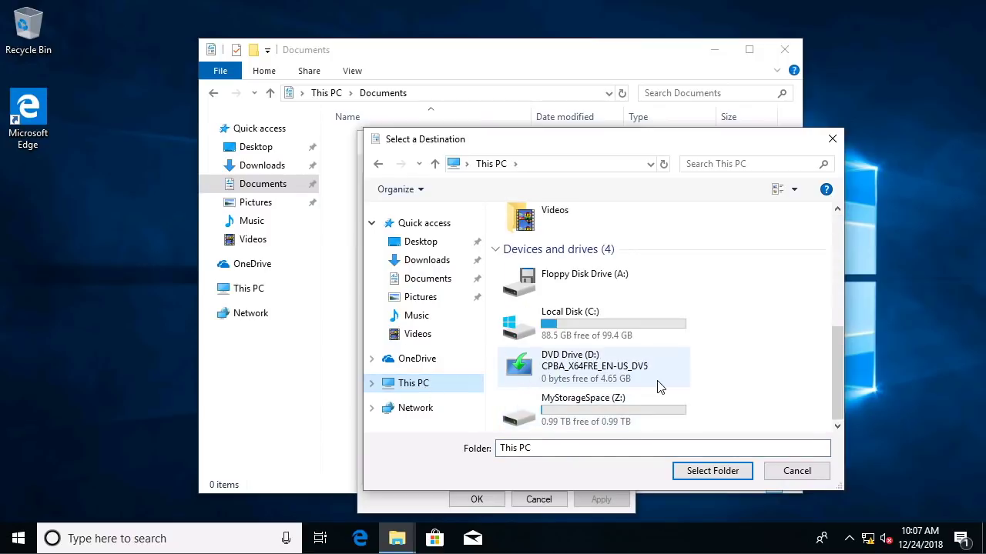
pyautogui.click(625, 407)
pyautogui.click(712, 472)
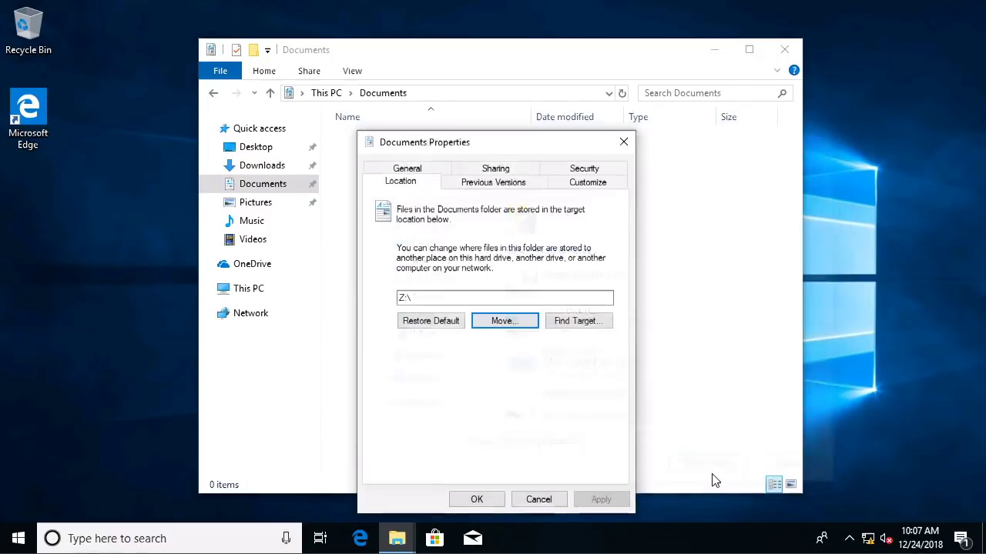
# Apply the Z:\ location and agree to move the existing files there.
pyautogui.click(479, 499)
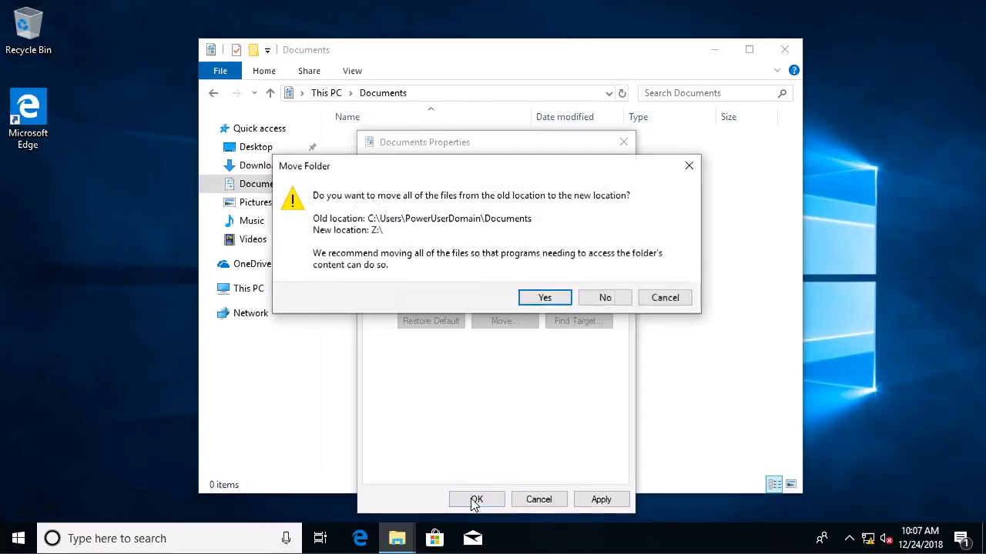
pyautogui.click(545, 298)
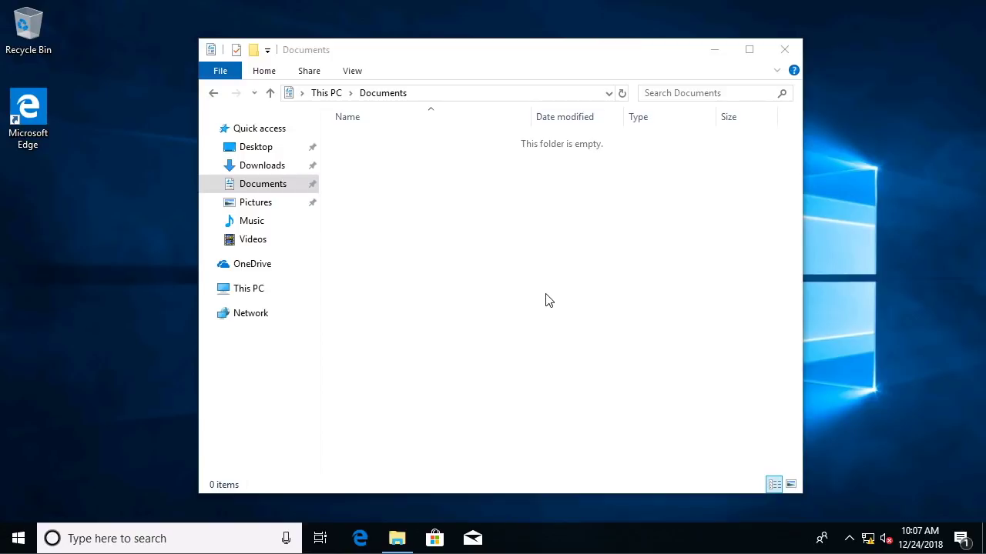
pyautogui.click(263, 183)
pyautogui.click(537, 361)
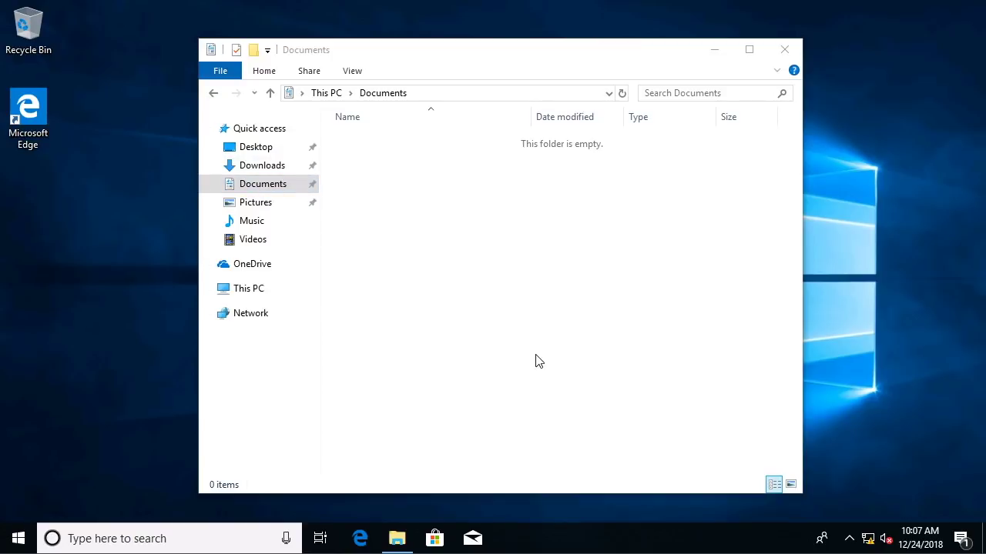